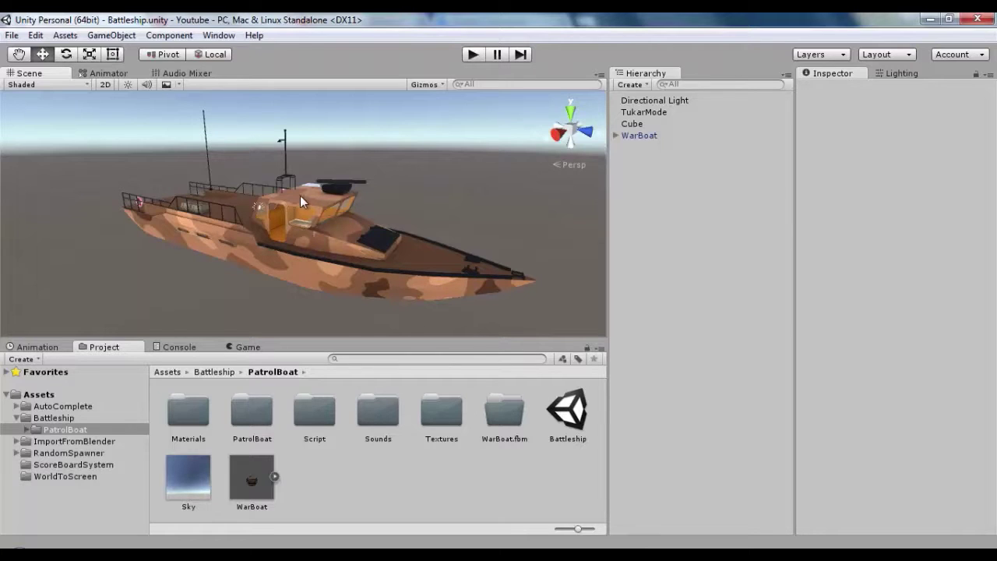
# Pan the Scene view with the Hand tool so the WarBoat sits higher and further left
pyautogui.press('q')
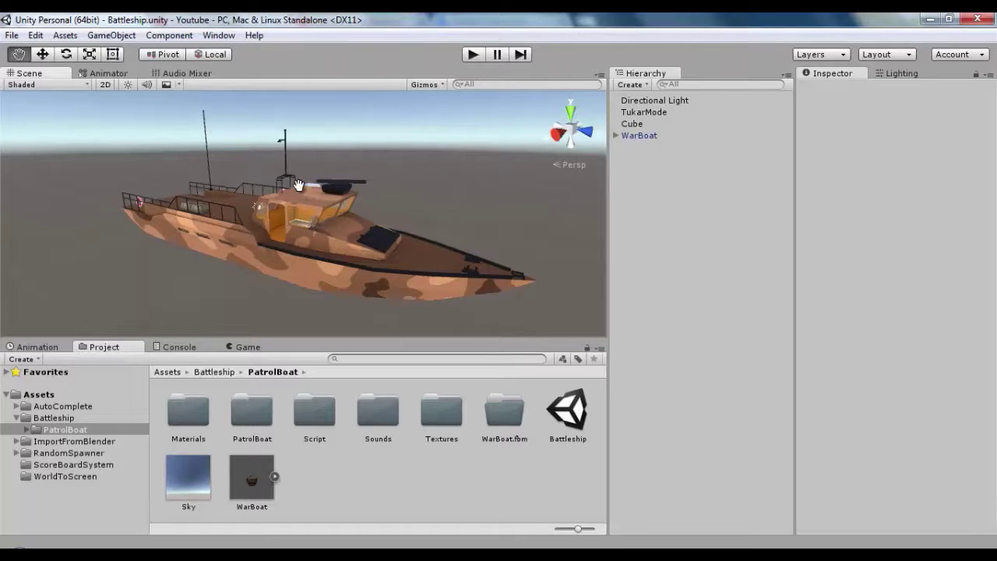
pyautogui.moveTo(299, 185)
pyautogui.mouseDown()
pyautogui.moveTo(319, 156)
pyautogui.moveTo(341, 172)
pyautogui.moveTo(332, 177)
pyautogui.mouseUp()
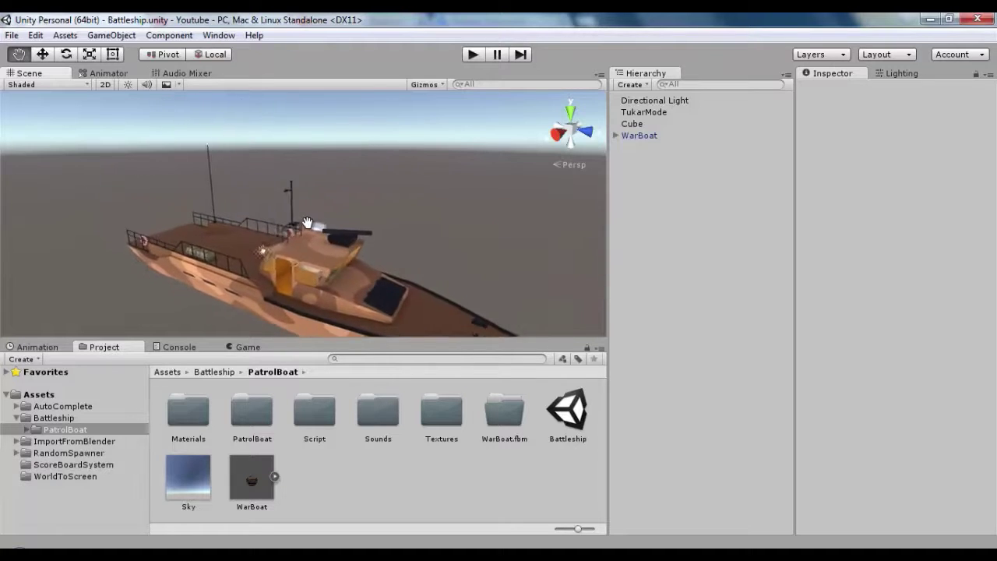
pyautogui.moveTo(306, 173); pyautogui.dragTo(289, 179, button='middle')
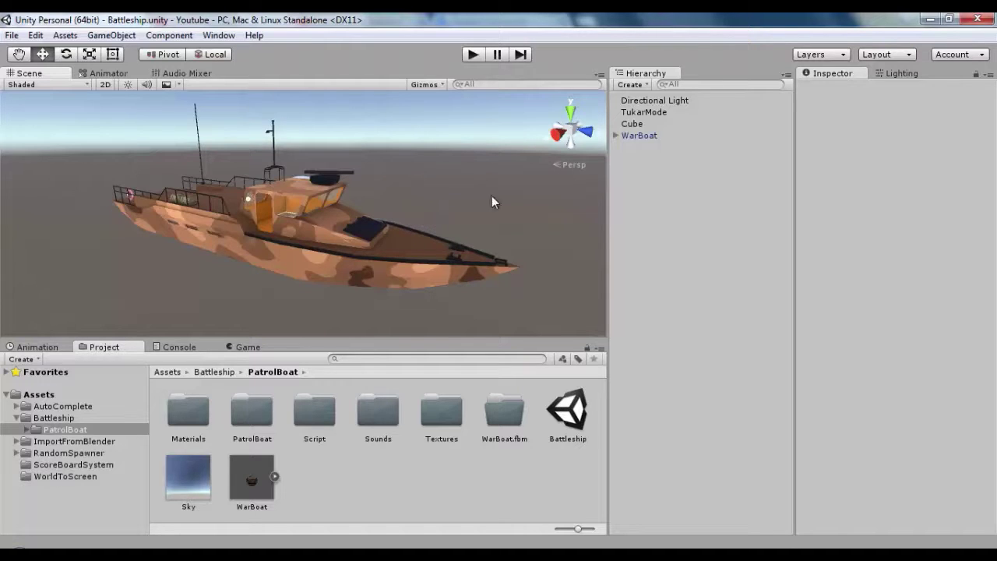
# Frame the whole WarBoat from the Hierarchy, then clear the selection
pyautogui.doubleClick(636, 137)
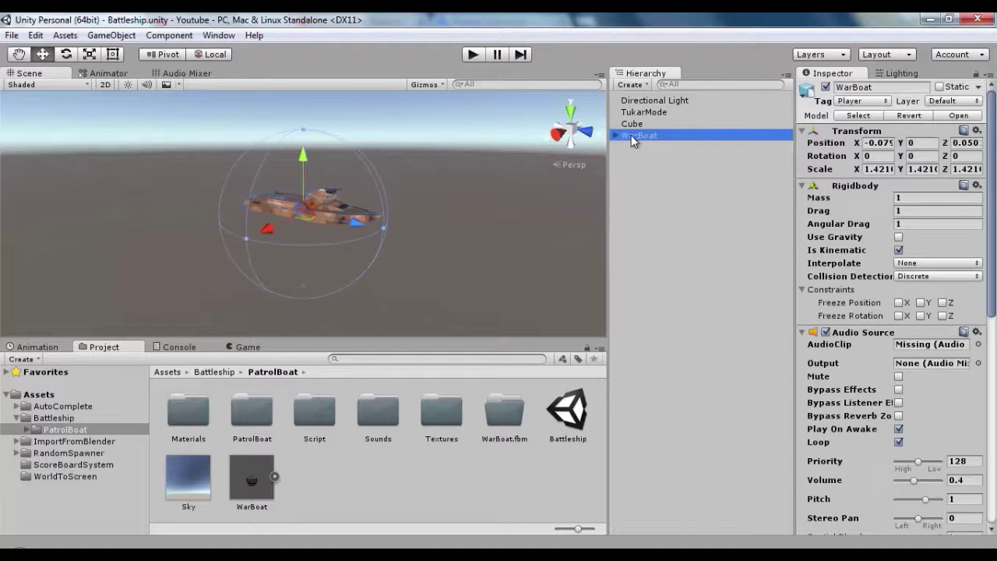
pyautogui.click(433, 182)
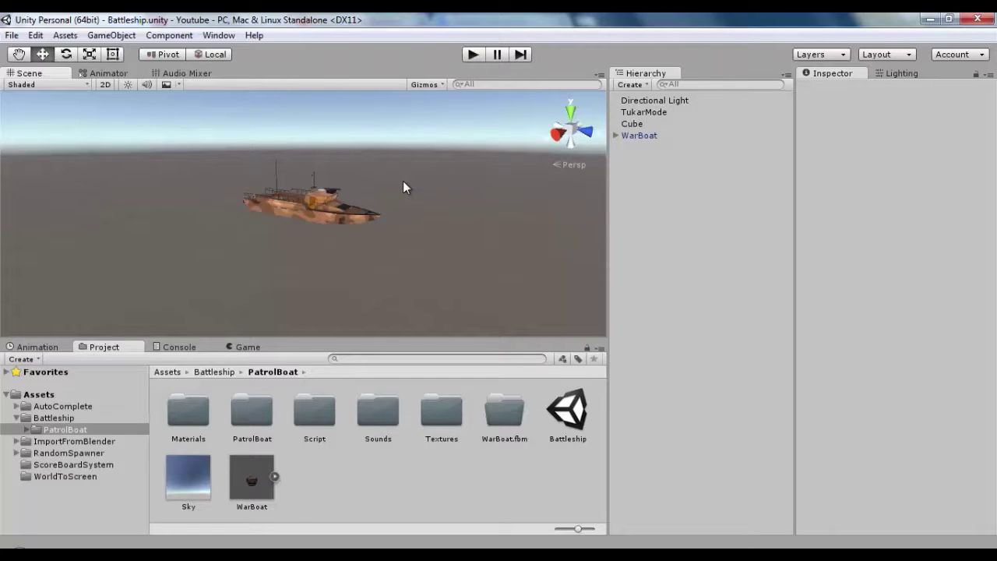
# Orbit around the WarBoat, zoom in close on it, then orbit to a higher front view
pyautogui.press('alt')
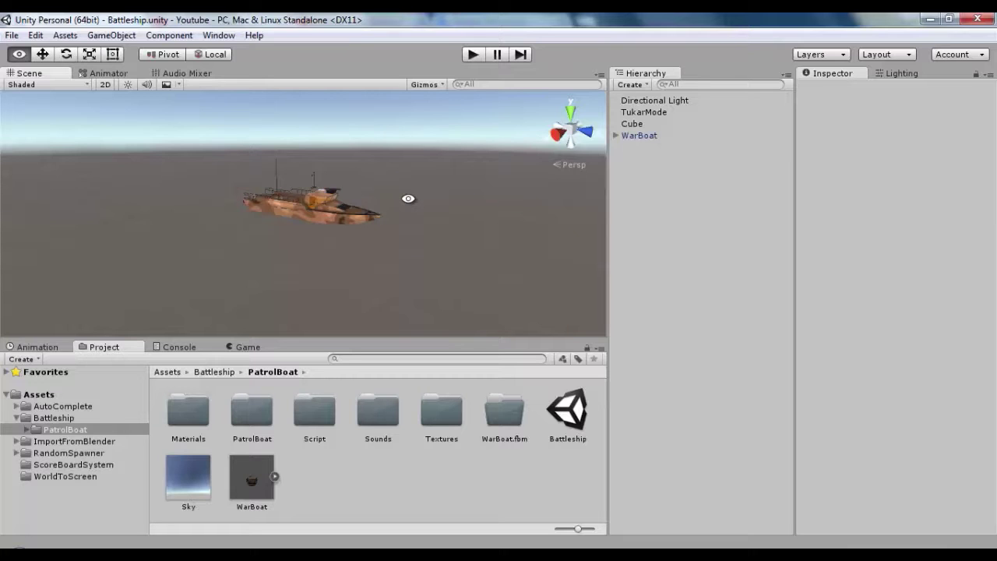
pyautogui.moveTo(408, 199)
pyautogui.keyDown('alt'); pyautogui.mouseDown()
pyautogui.moveTo(423, 205)
pyautogui.moveTo(216, 225)
pyautogui.moveTo(148, 190)
pyautogui.moveTo(171, 160)
pyautogui.moveTo(234, 153)
pyautogui.moveTo(389, 195)
pyautogui.moveTo(739, 238)
pyautogui.moveTo(987, 240)
pyautogui.moveTo(195, 223)
pyautogui.moveTo(492, 232)
pyautogui.moveTo(754, 201)
pyautogui.moveTo(974, 210)
pyautogui.moveTo(626, 220)
pyautogui.moveTo(516, 207)
pyautogui.moveTo(257, 207)
pyautogui.mouseUp(); pyautogui.keyUp('alt')
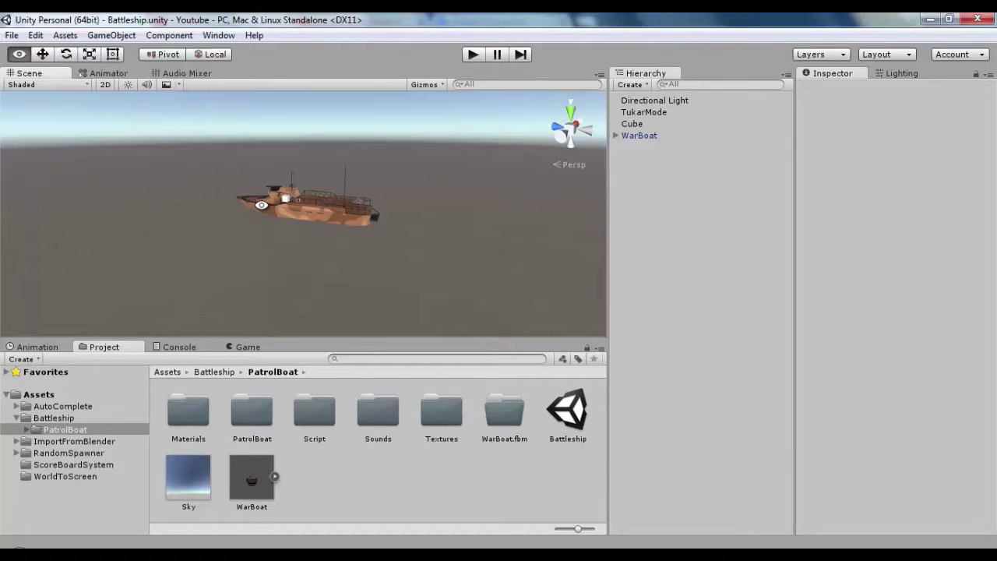
pyautogui.keyDown('alt'); pyautogui.moveTo(261, 204); pyautogui.dragTo(260, 203, button='right'); pyautogui.keyUp('alt')
pyautogui.moveTo(259, 204)
pyautogui.keyDown('alt'); pyautogui.mouseDown(button='right')
pyautogui.moveTo(450, 200)
pyautogui.moveTo(155, 159)
pyautogui.moveTo(151, 223)
pyautogui.moveTo(435, 227)
pyautogui.moveTo(38, 227)
pyautogui.moveTo(94, 80)
pyautogui.mouseUp(button='right'); pyautogui.keyUp('alt')
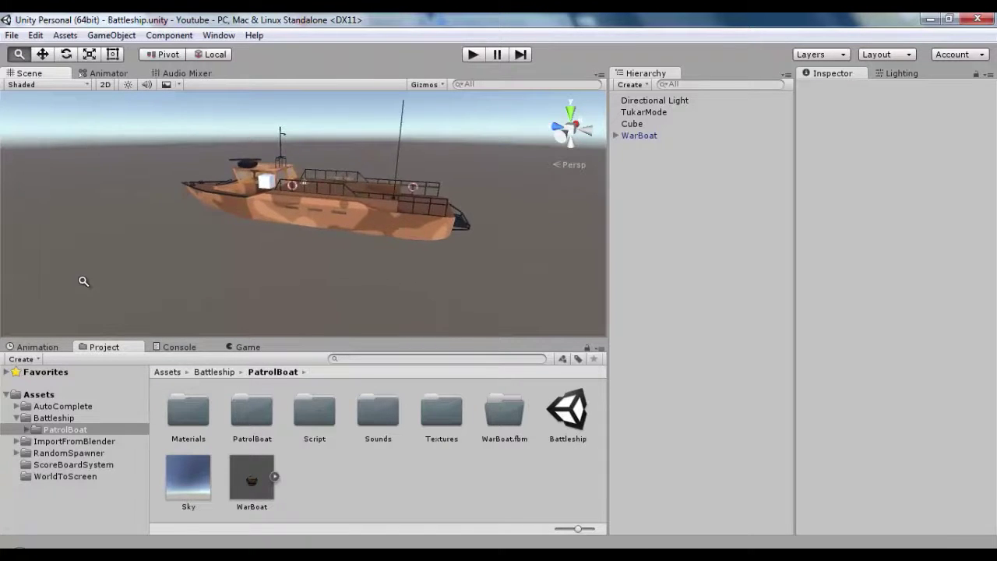
pyautogui.keyDown('alt'); pyautogui.moveTo(94, 79); pyautogui.dragTo(90, 393, button='right'); pyautogui.keyUp('alt')
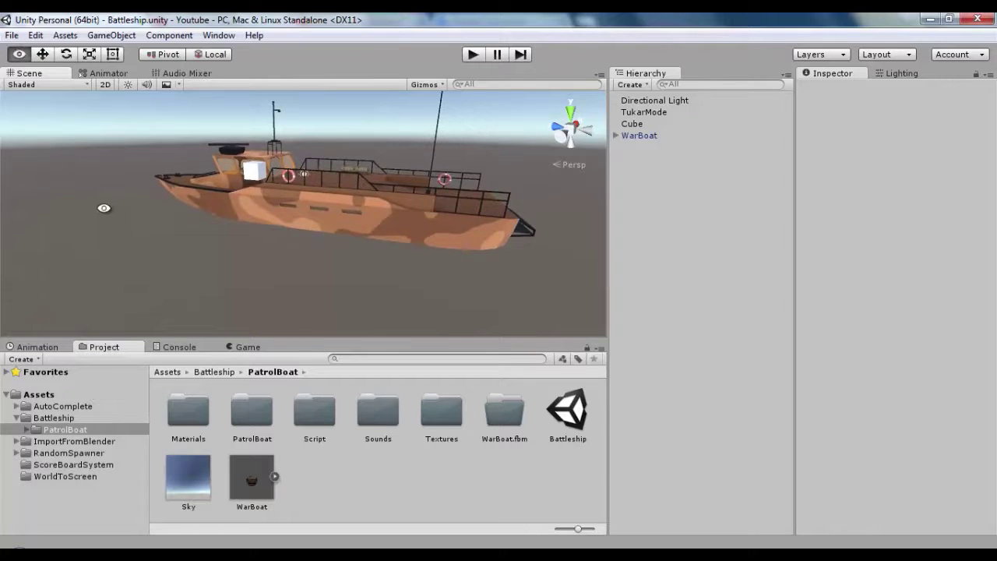
pyautogui.moveTo(106, 208)
pyautogui.keyDown('alt'); pyautogui.mouseDown()
pyautogui.moveTo(401, 247)
pyautogui.moveTo(518, 213)
pyautogui.moveTo(181, 236)
pyautogui.moveTo(511, 221)
pyautogui.moveTo(49, 230)
pyautogui.mouseUp(); pyautogui.keyUp('alt')
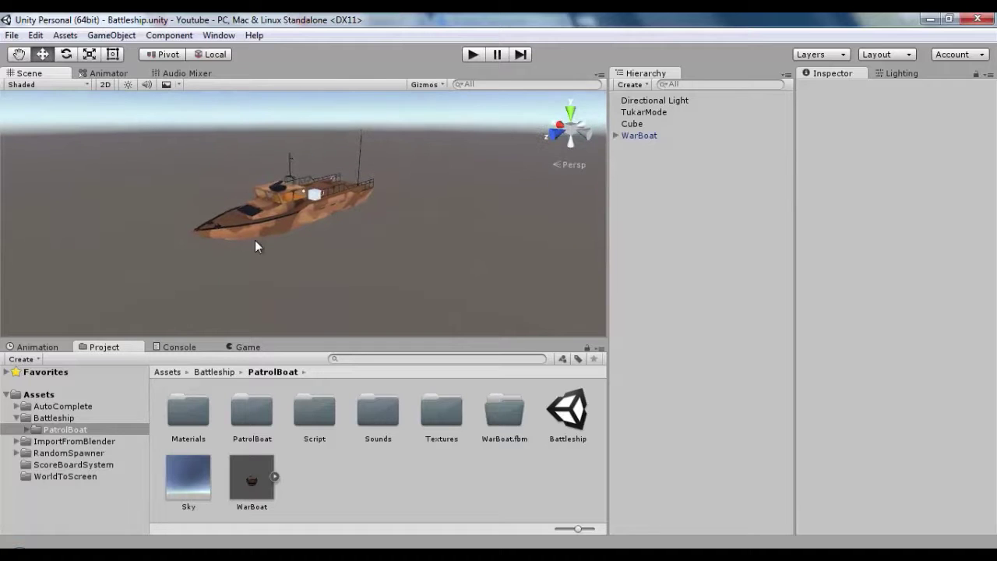